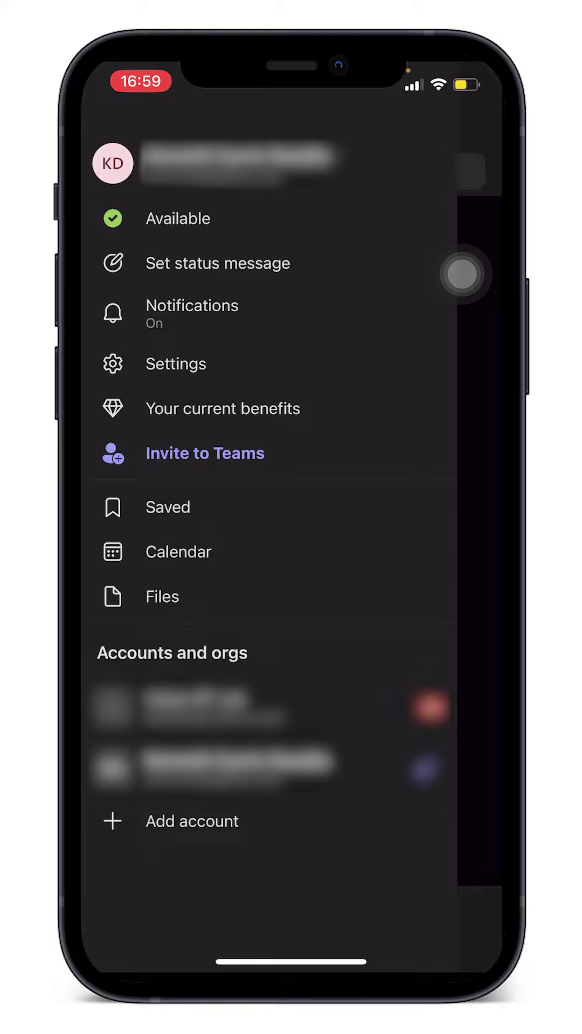
Change the presence status from Available to Away.
{"action": "left_click", "coordinate": [178, 219]}
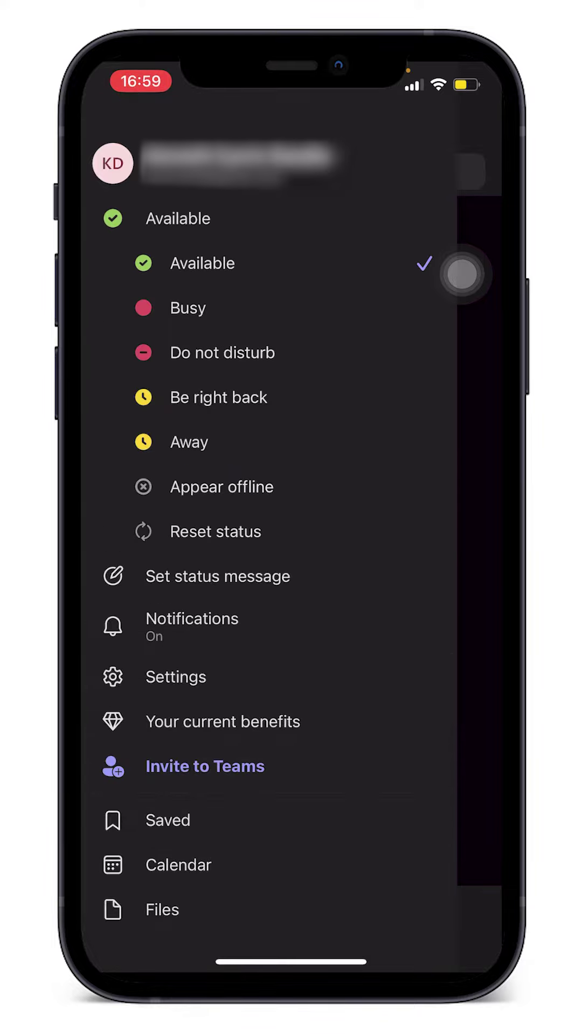
{"action": "left_click", "coordinate": [189, 442]}
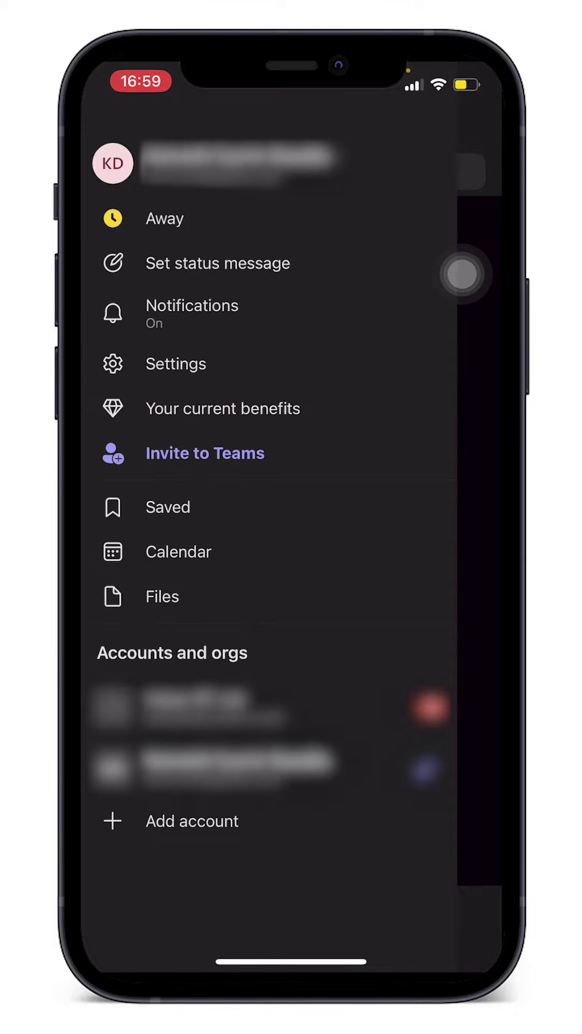
{"action": "left_click", "coordinate": [165, 218]}
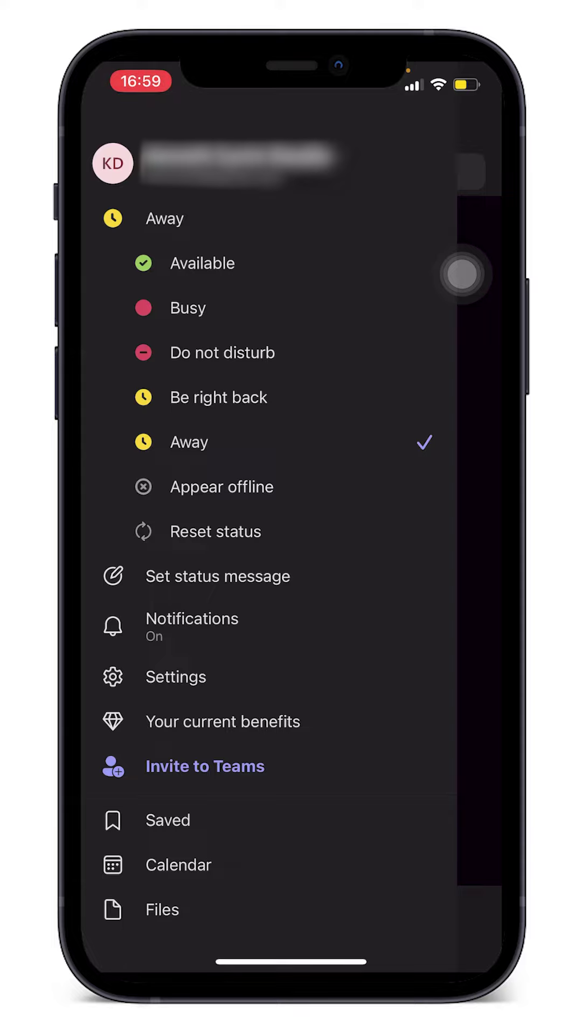
{"action": "left_click", "coordinate": [190, 442]}
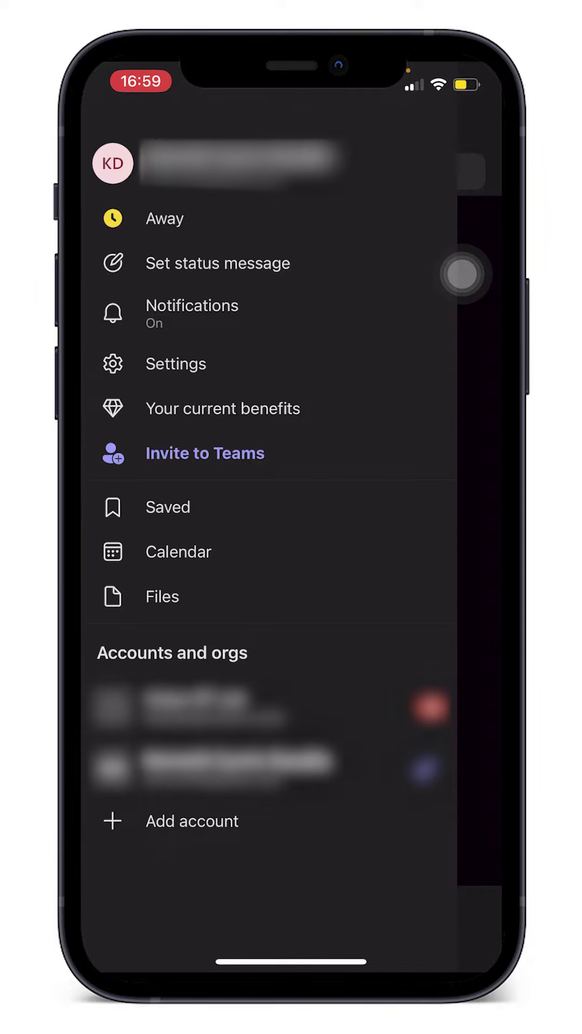
Draft an 'Out Of Office' status message.
{"action": "left_click", "coordinate": [218, 263]}
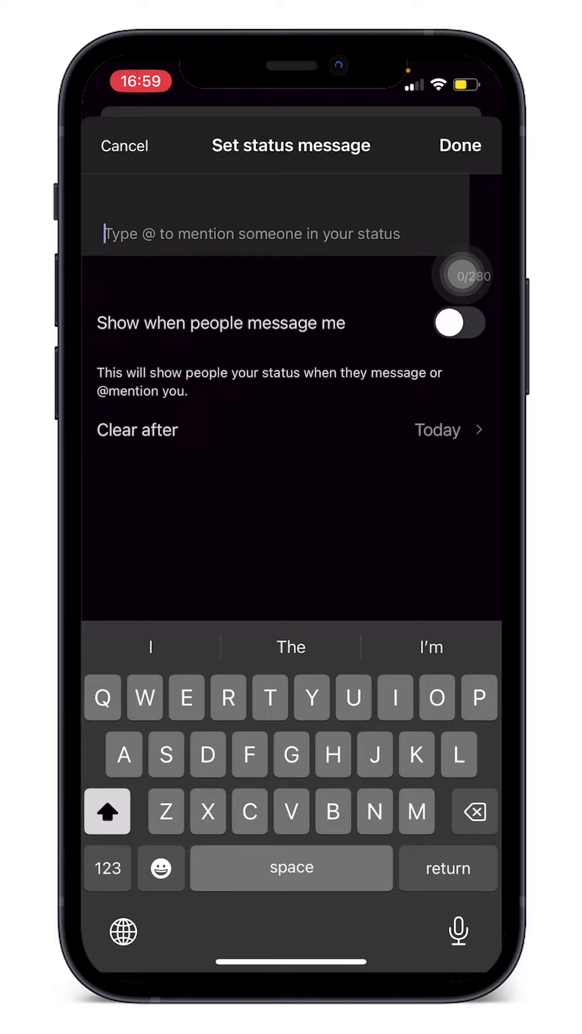
{"action": "type", "text": "Out"}
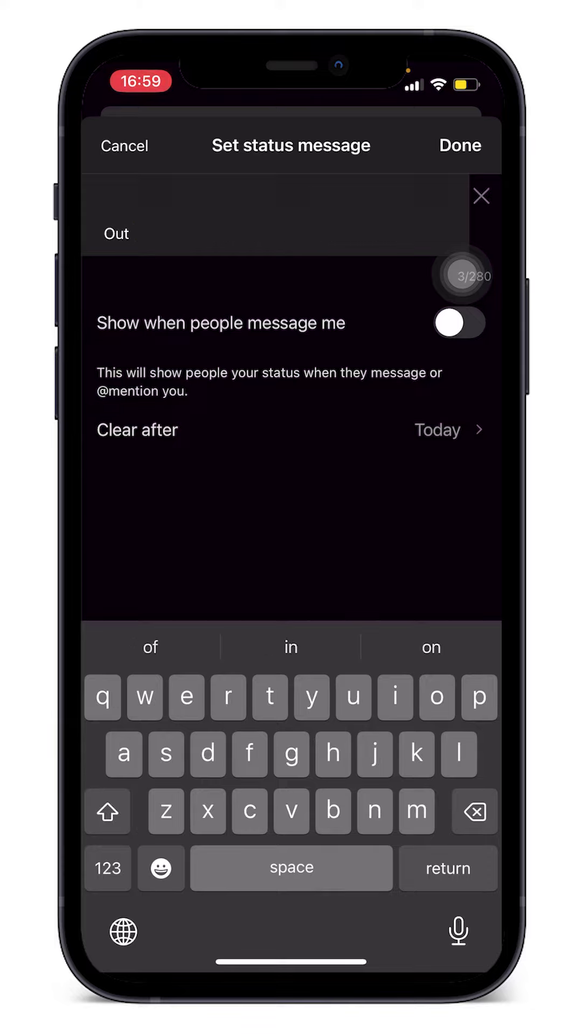
{"action": "type", "text": " o"}
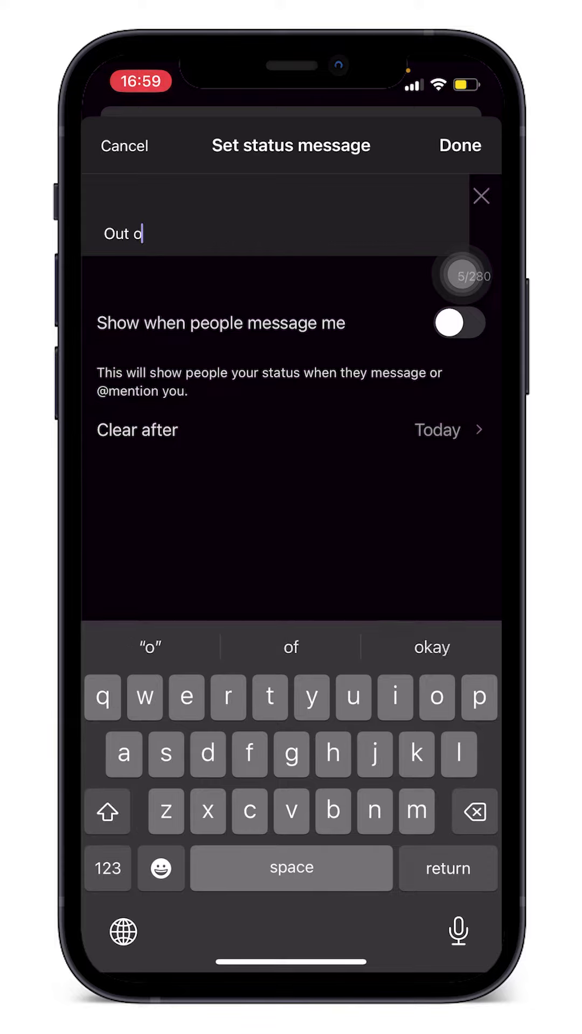
{"action": "type", "text": "f Offic"}
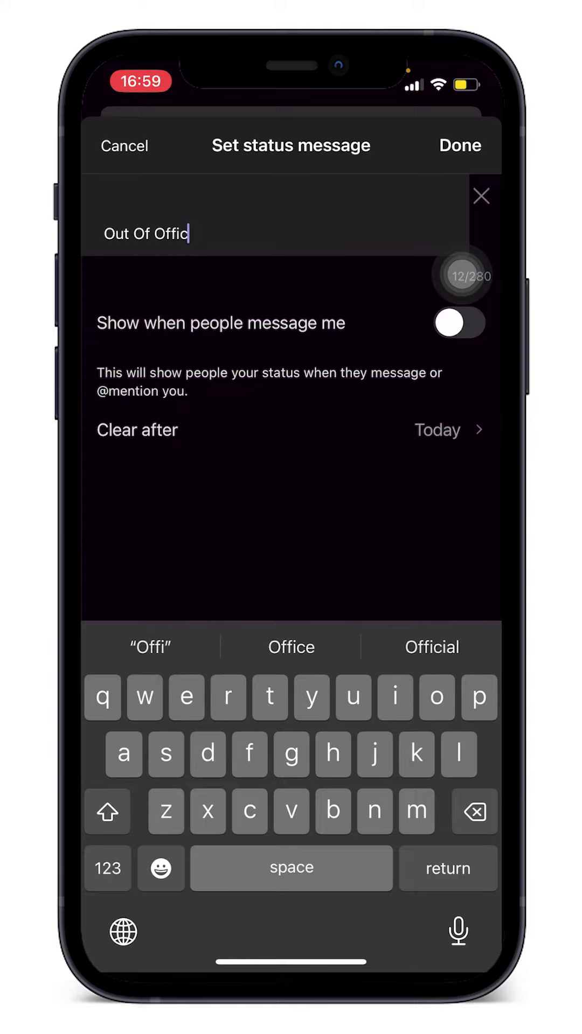
{"action": "type", "text": "e"}
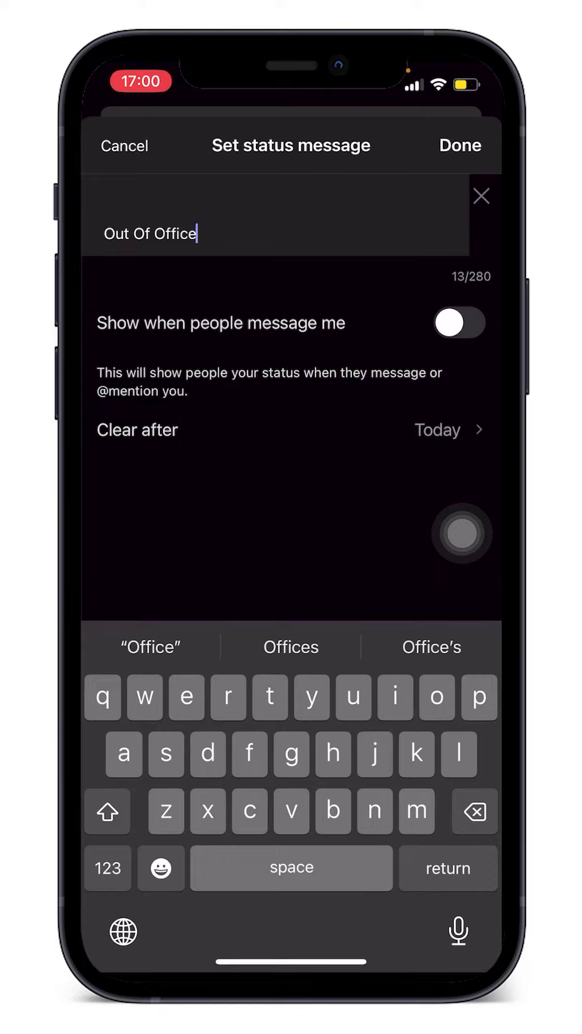
Change the Out Of Office message's clear-after setting from Today to Never.
{"action": "left_click", "coordinate": [437, 430]}
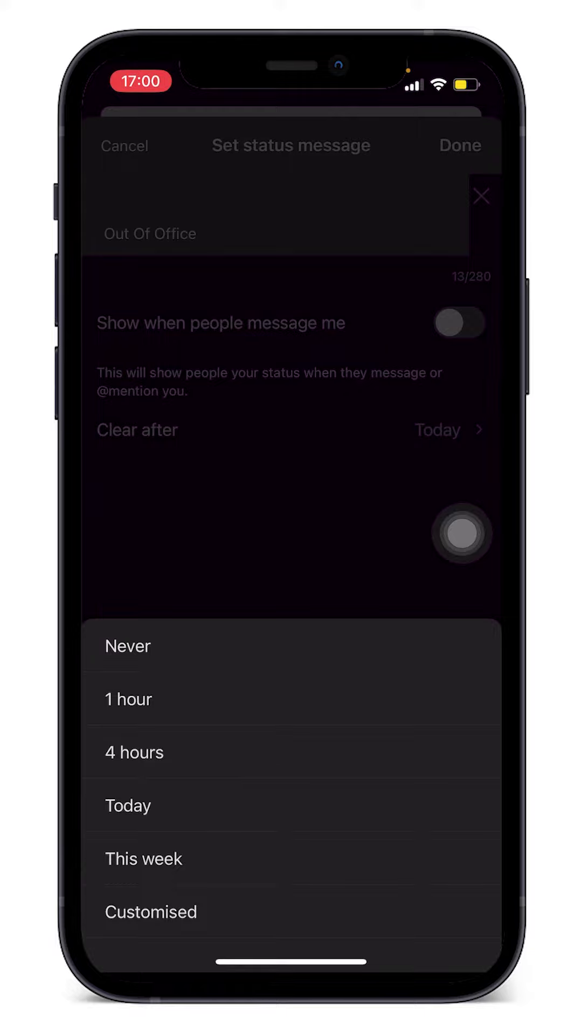
{"action": "left_click", "coordinate": [128, 646]}
{"action": "left_click", "coordinate": [128, 646]}
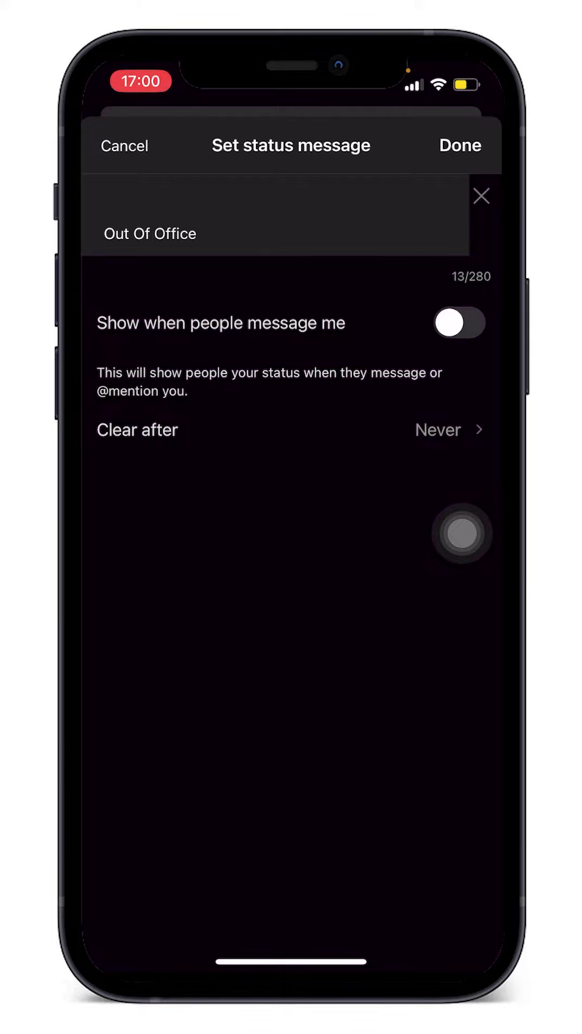
Save the 'Out Of Office' message, returning to the profile menu showing Away.
{"action": "left_click", "coordinate": [460, 145]}
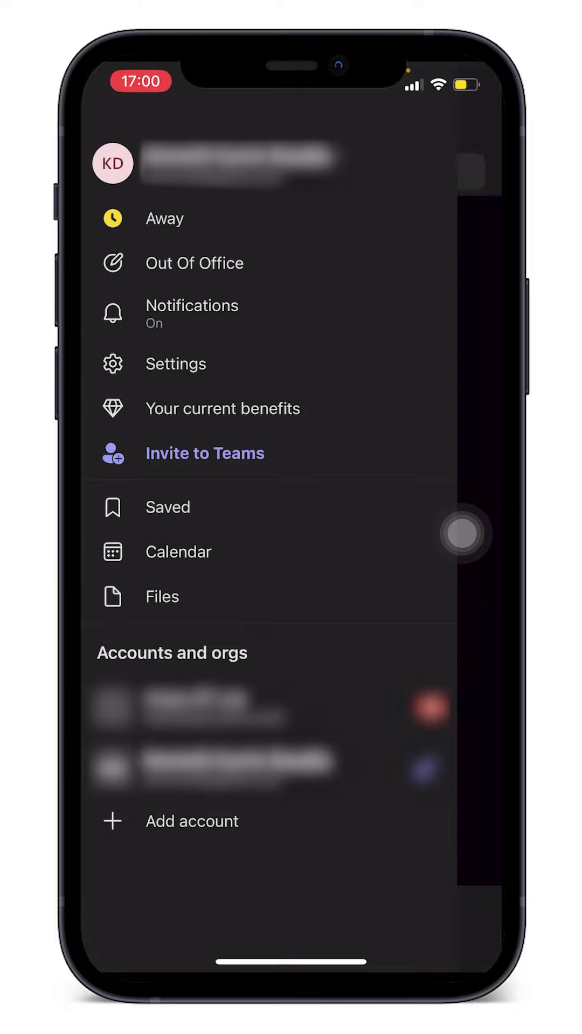